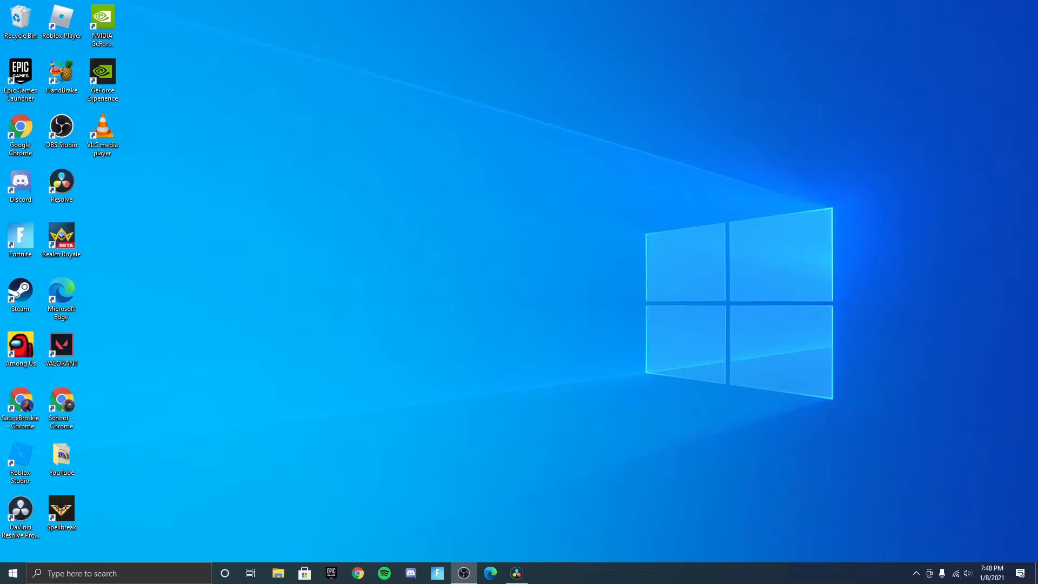
- Switch to DaVinci Resolve and set the project's video format to HD 1080p 60 and timeline frame rate to 60, saving the settings
click(517, 573)
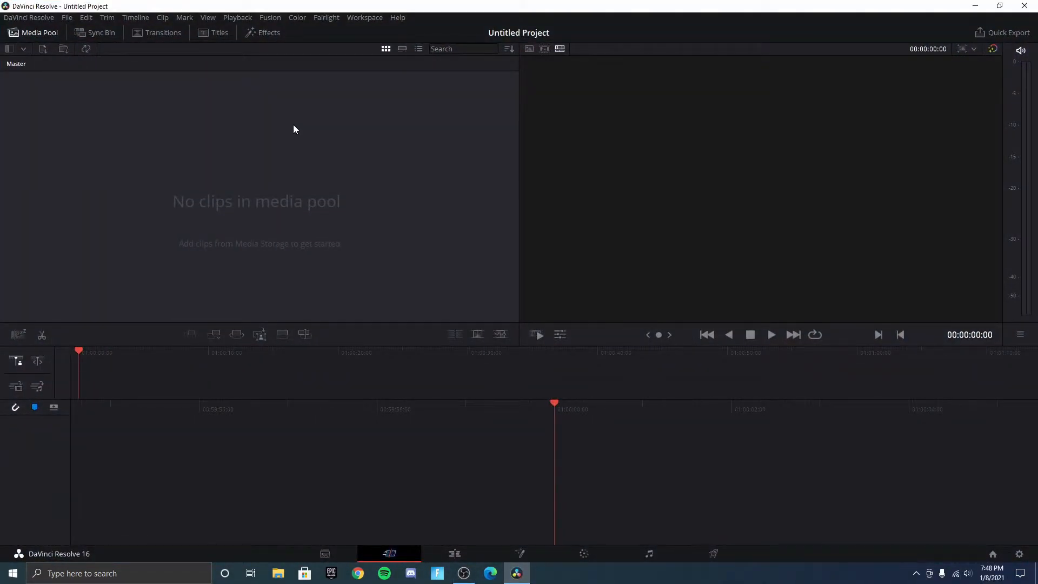
click(1019, 555)
click(516, 291)
scroll(519, 400, down, 3)
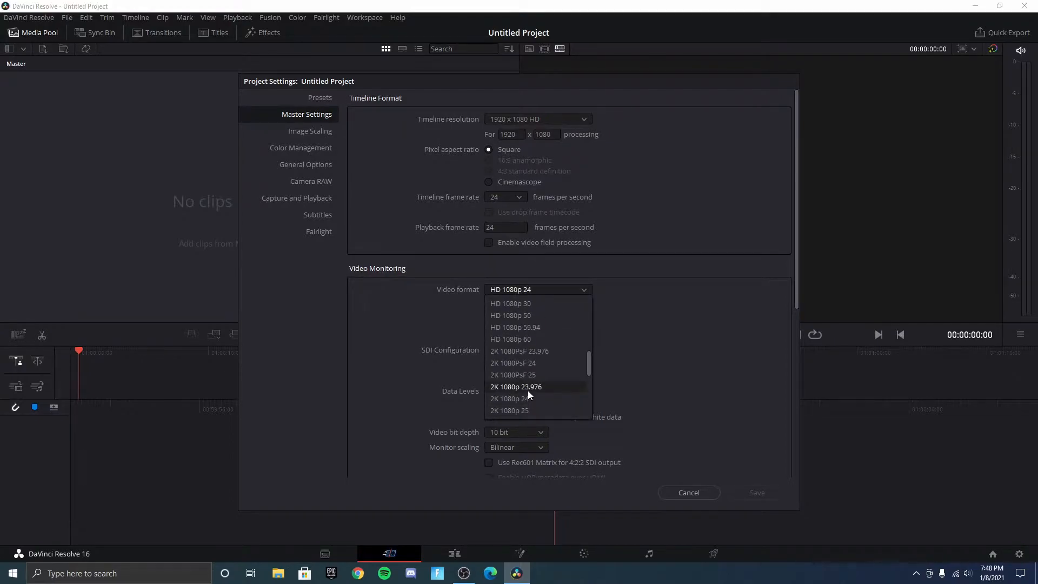
click(525, 341)
click(513, 198)
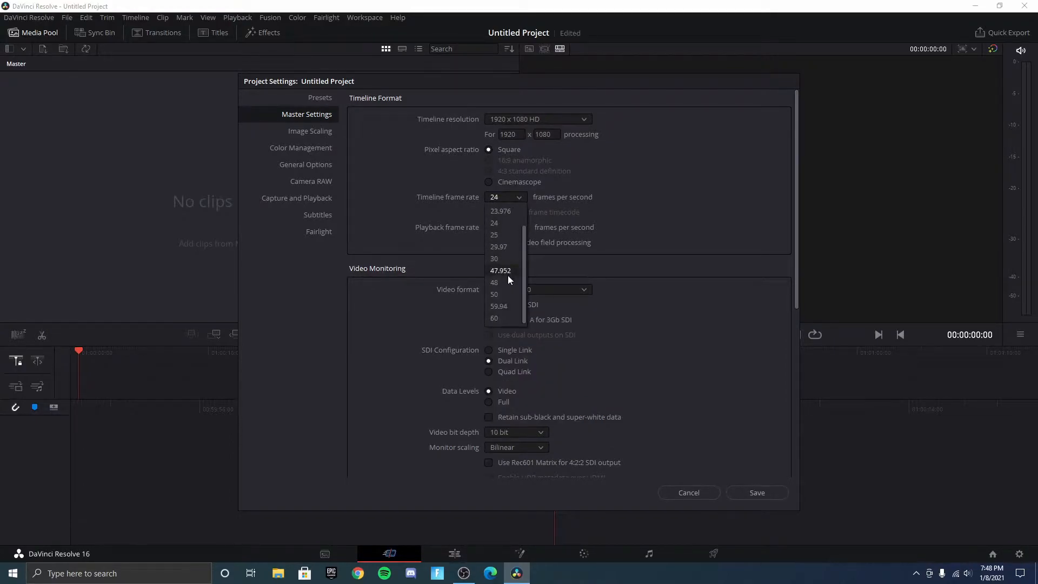
click(504, 319)
click(765, 494)
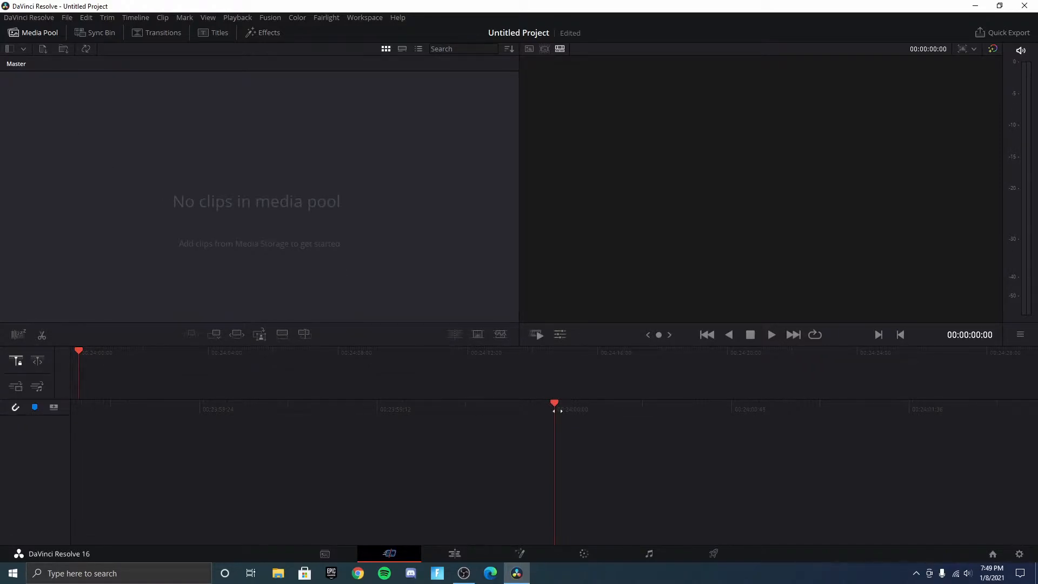
- Import the Roblox gameplay clip into the media pool and place it on the timeline
click(43, 49)
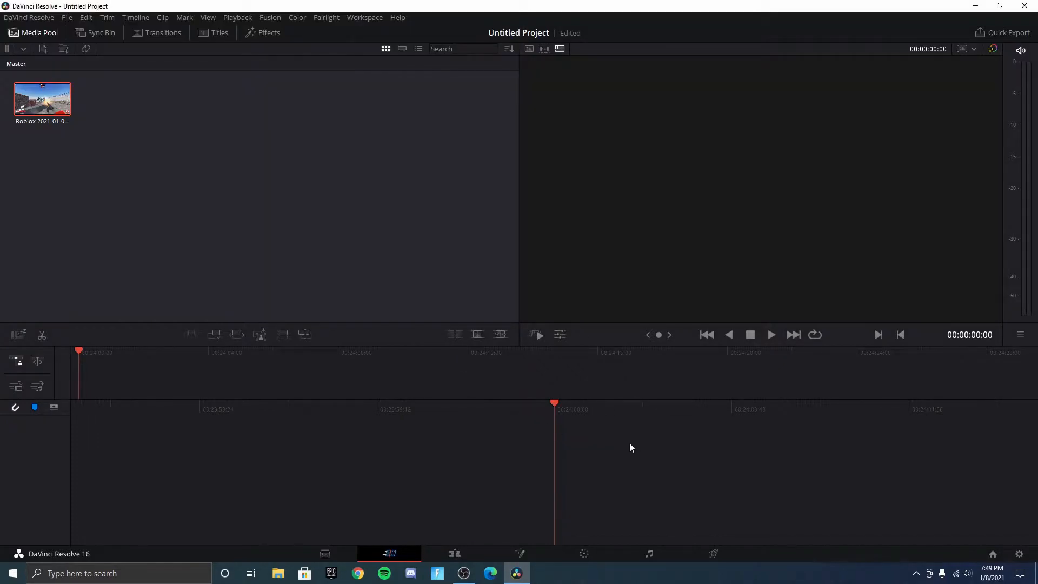
drag(38, 97, 647, 415)
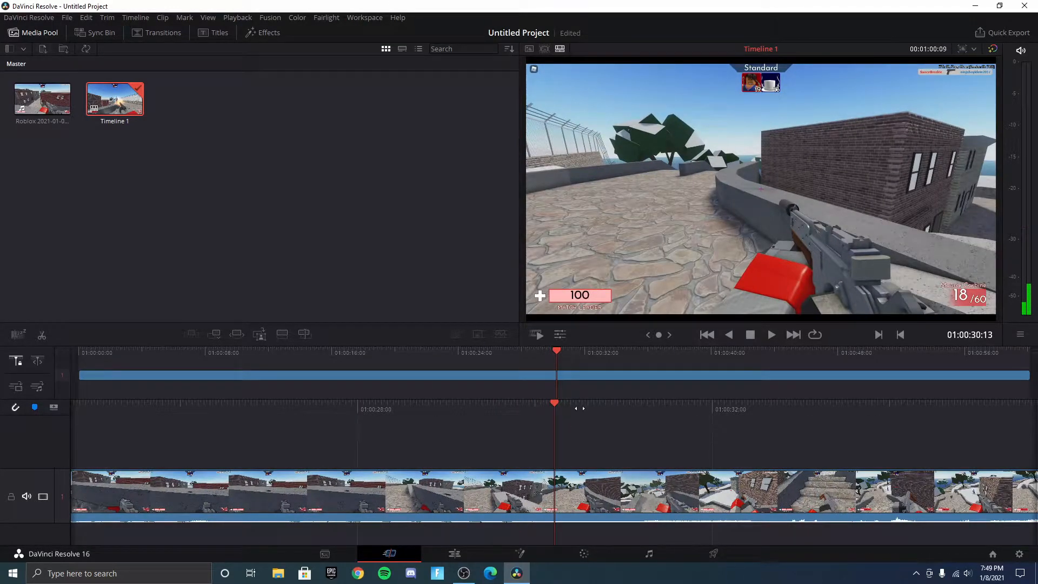
- Import Dance - 46012.mp4 and place it on a second track above the gameplay clip, starting at the playhead
click(42, 49)
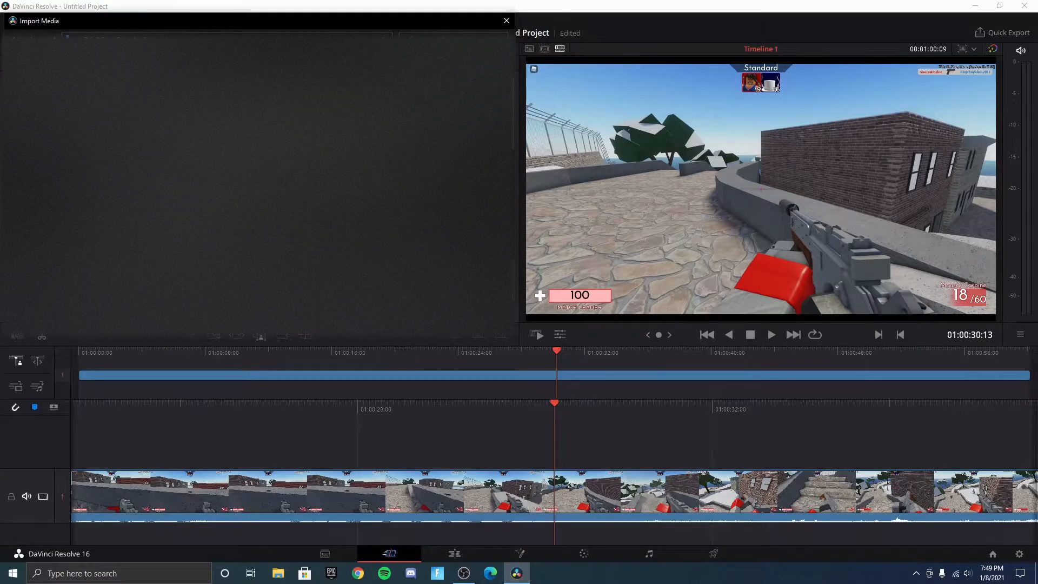
key(Return)
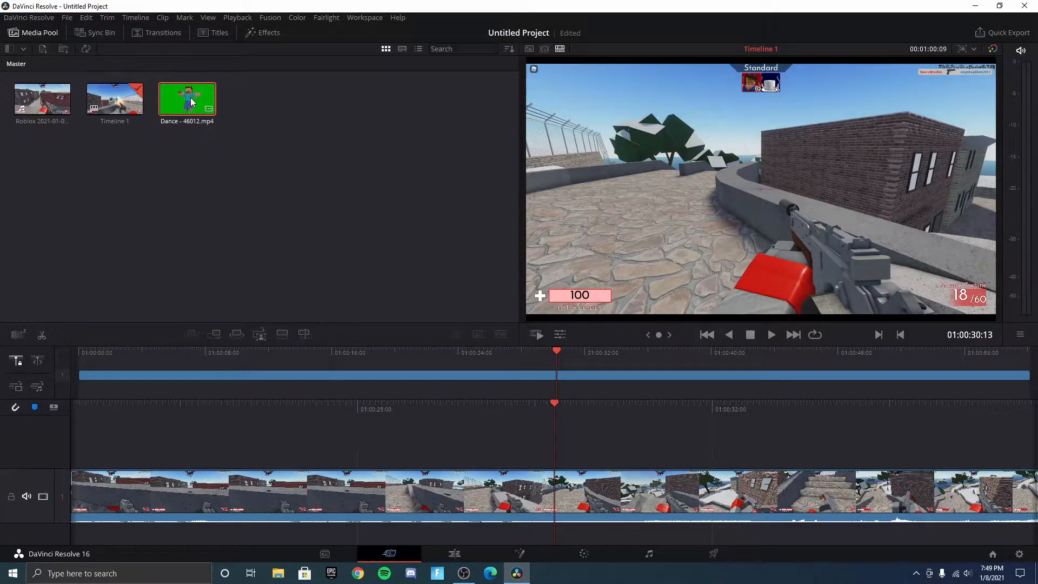
drag(187, 99, 564, 442)
- Play back the first seconds of the green-screen dance clip on the timeline
drag(543, 409, 559, 424)
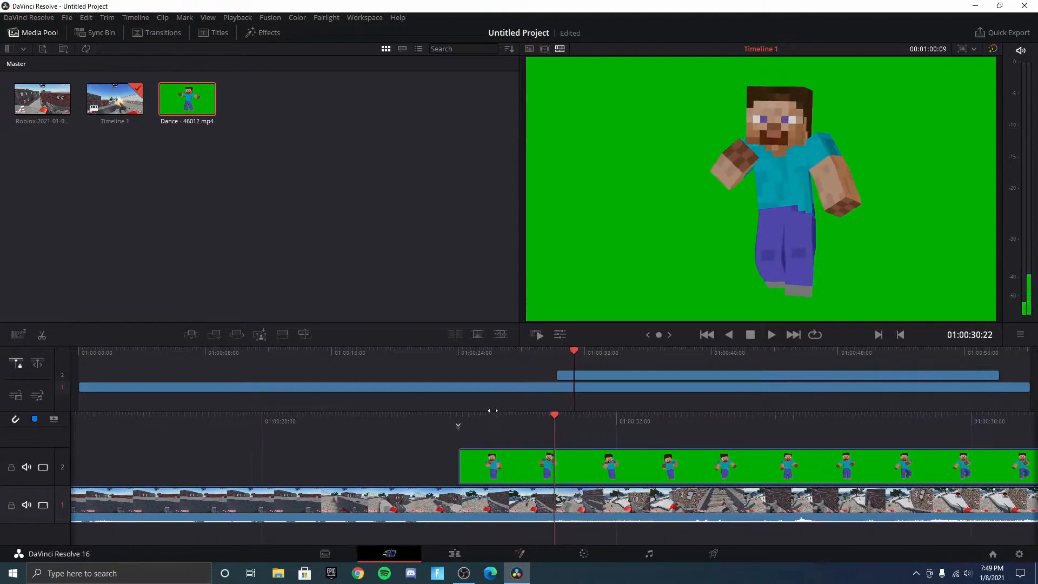
click(772, 335)
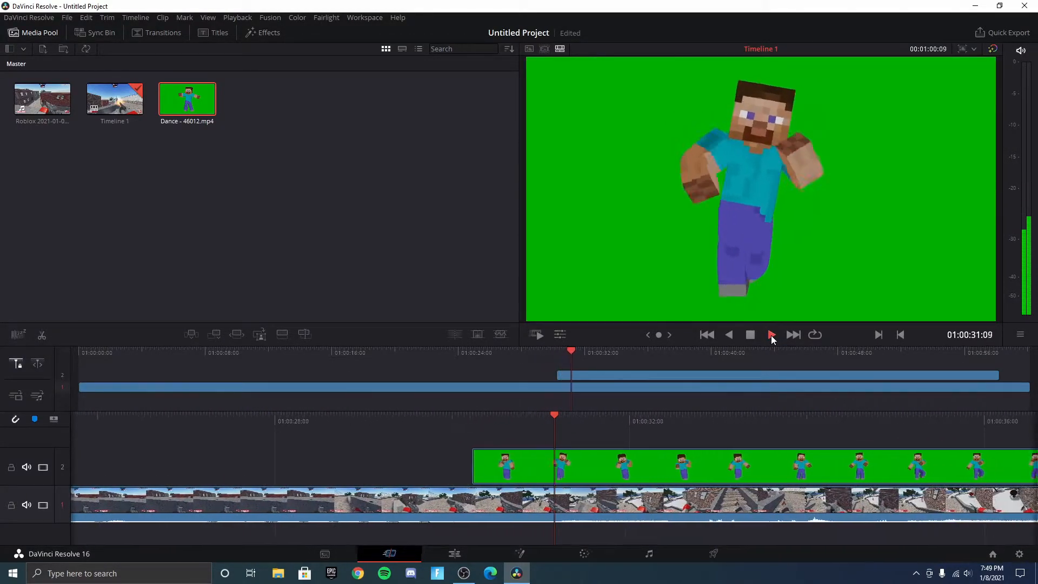
click(750, 334)
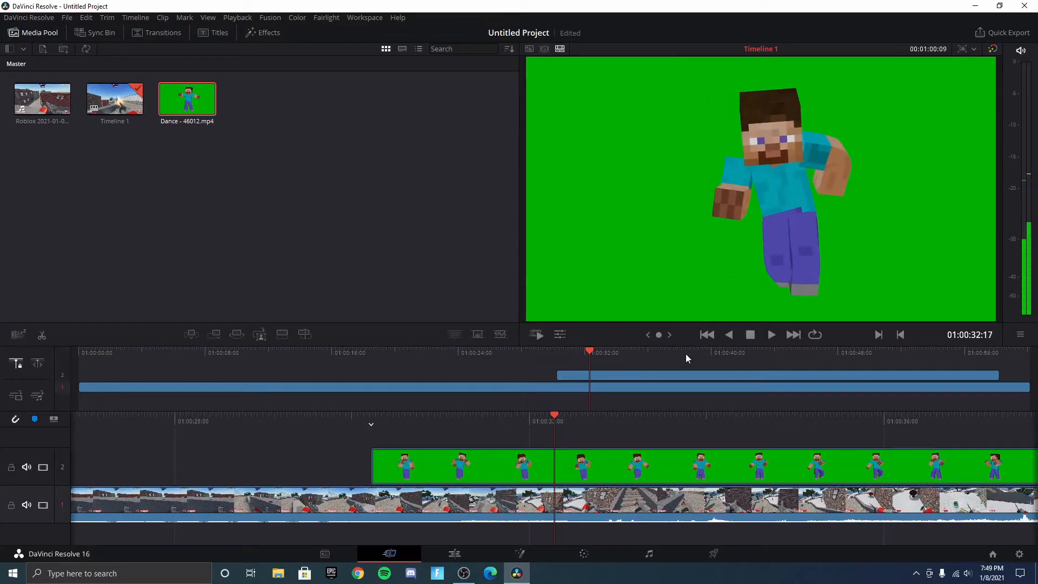
- Open the dance clip on the Color page, add an alpha output, and connect node 01's alpha to it
click(608, 467)
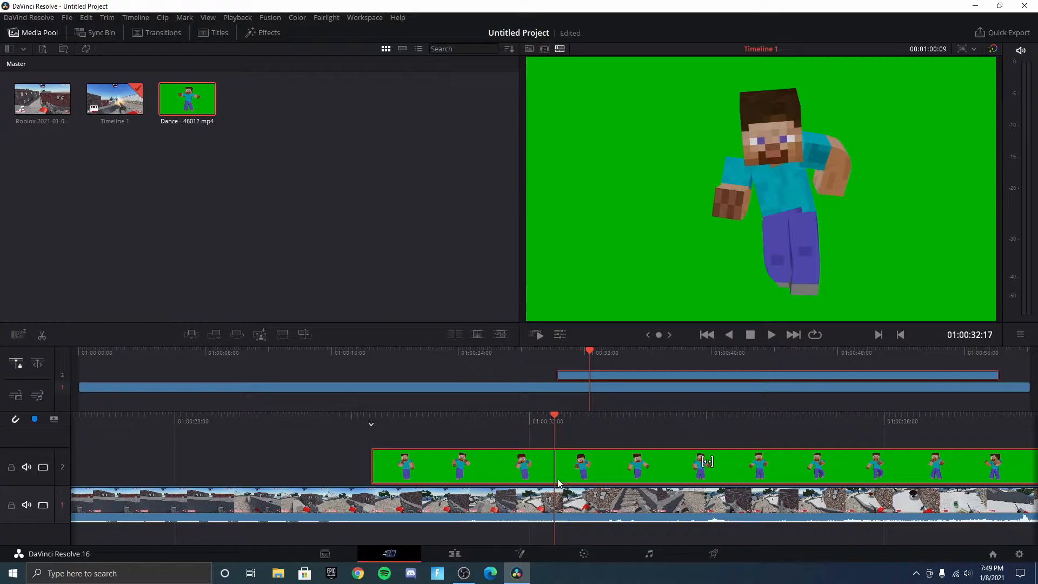
click(585, 554)
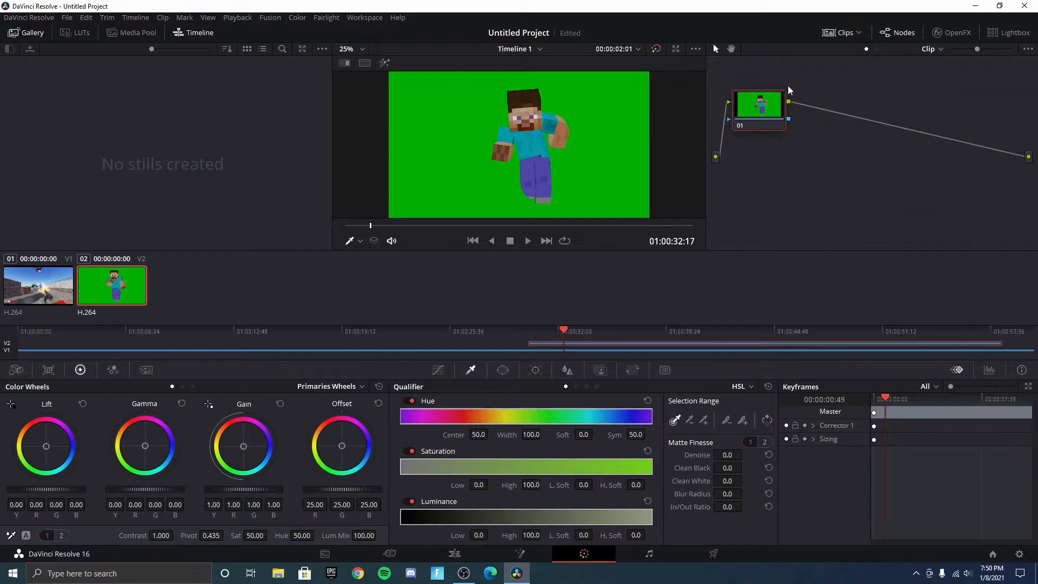
right_click(872, 180)
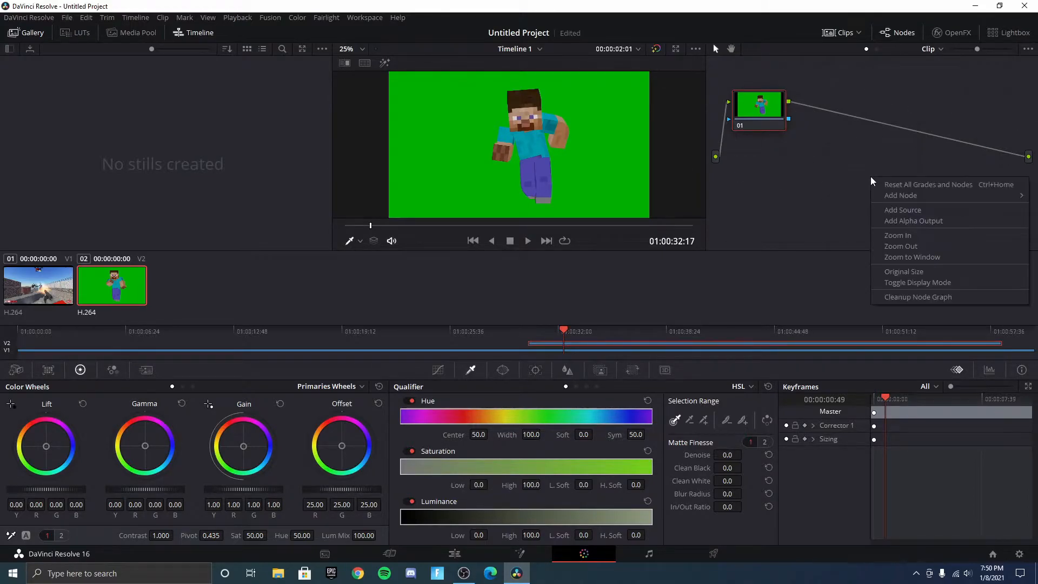
click(927, 222)
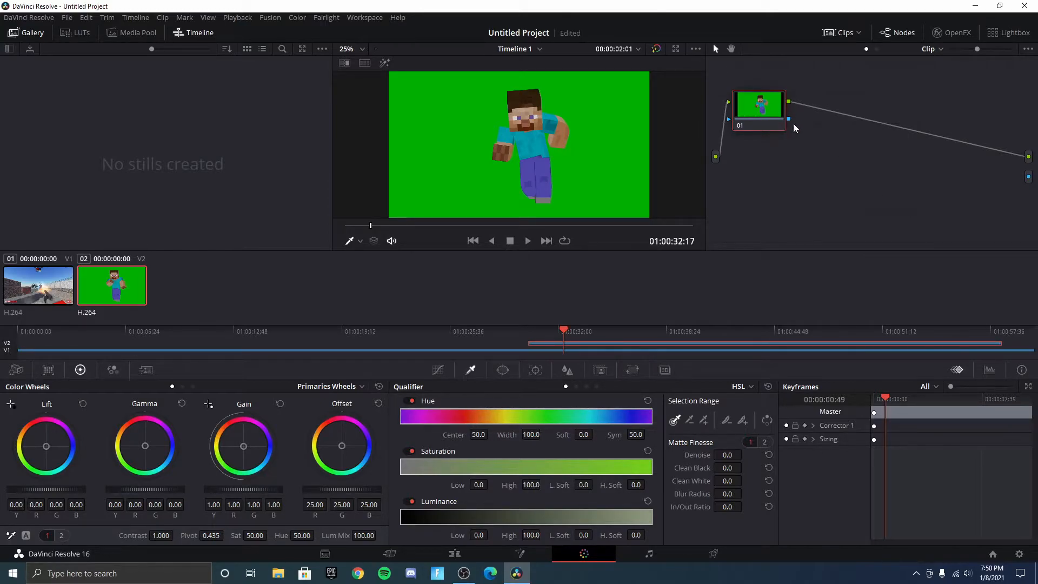
drag(790, 121, 1029, 180)
- Sample the dance clip's green background with the Qualifier picker and check the key during playback
click(452, 117)
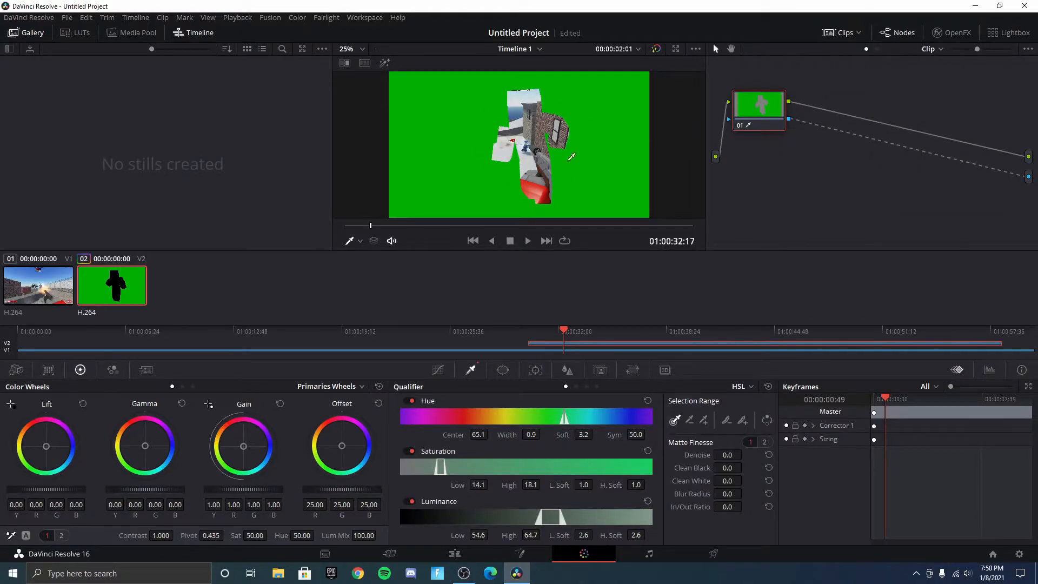
click(528, 241)
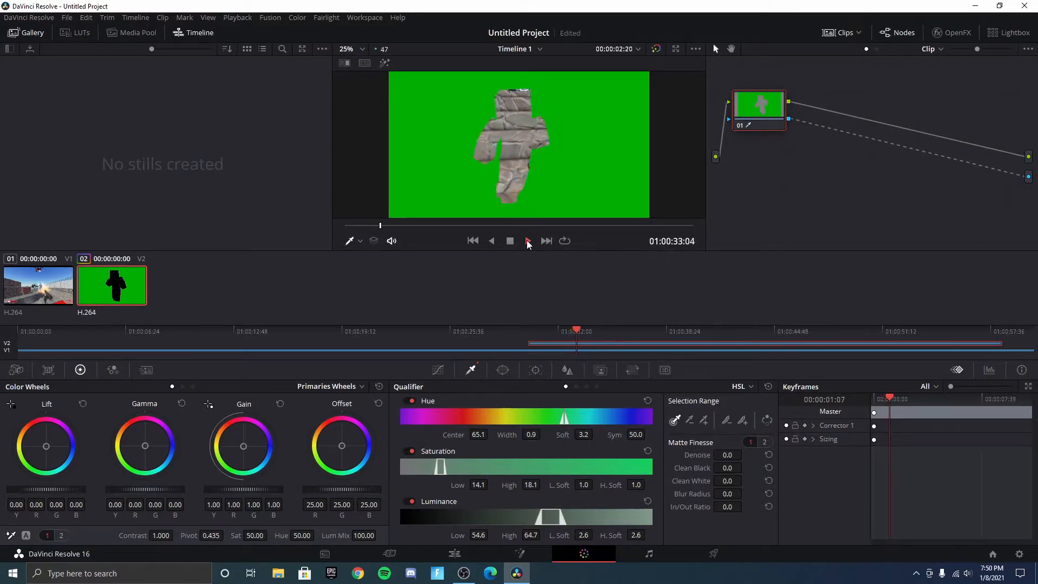
click(510, 241)
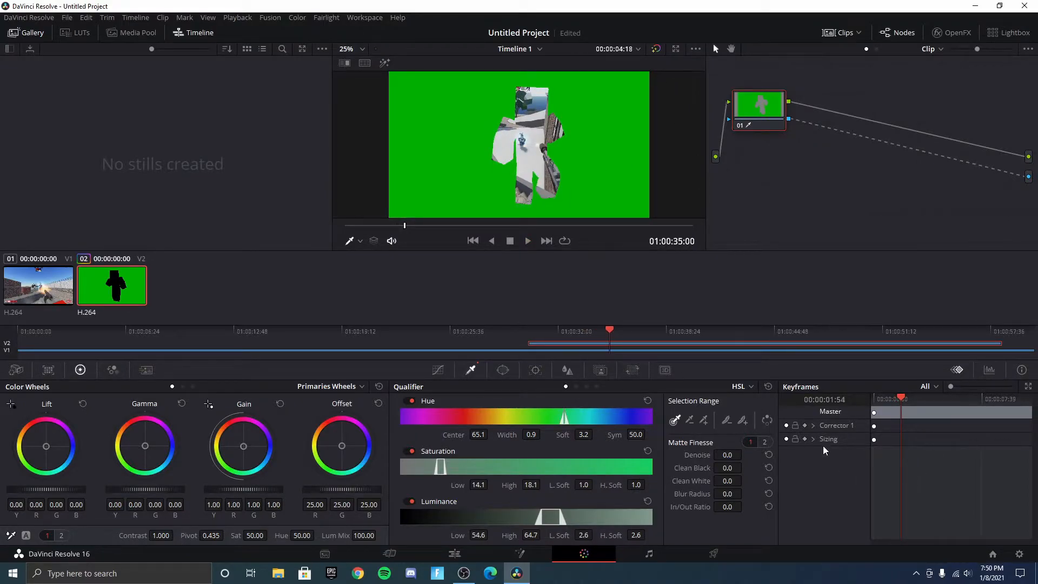
click(528, 241)
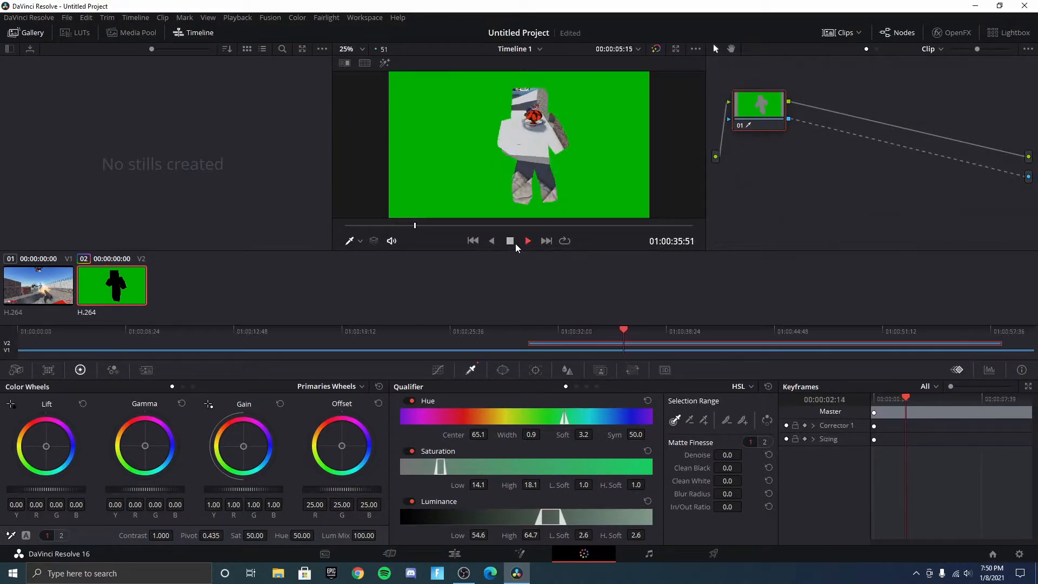
click(511, 242)
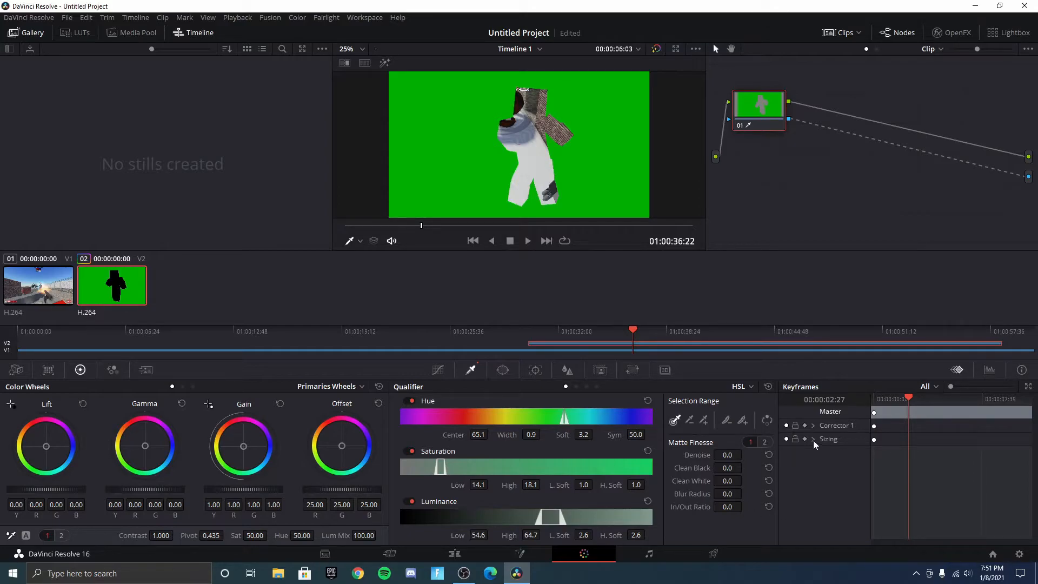
- Invert the qualifier selection, and set the matte's In/Out Ratio to -100.0 and Blur Radius to 3.9
click(767, 422)
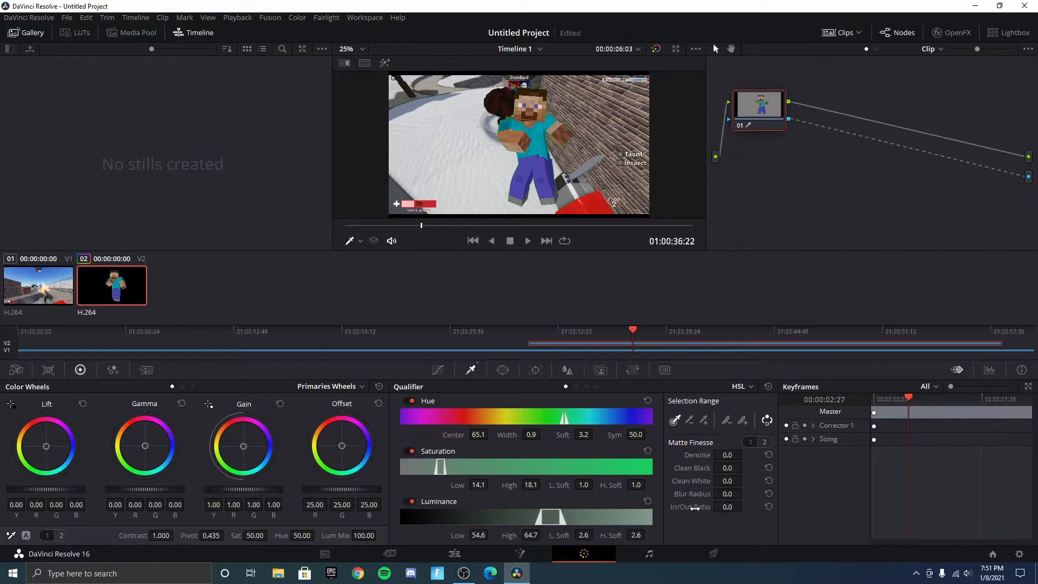
drag(731, 507, 706, 506)
drag(728, 507, 757, 507)
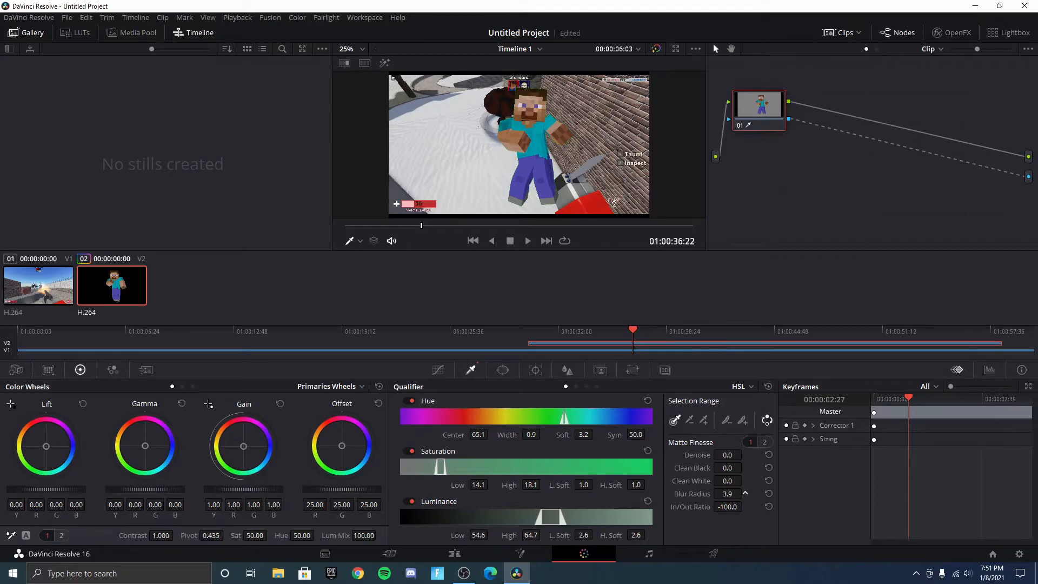
- Try adding softness to the key by sampling around the dancing character, undoing the first sample and checking the second in playback
click(742, 423)
click(460, 175)
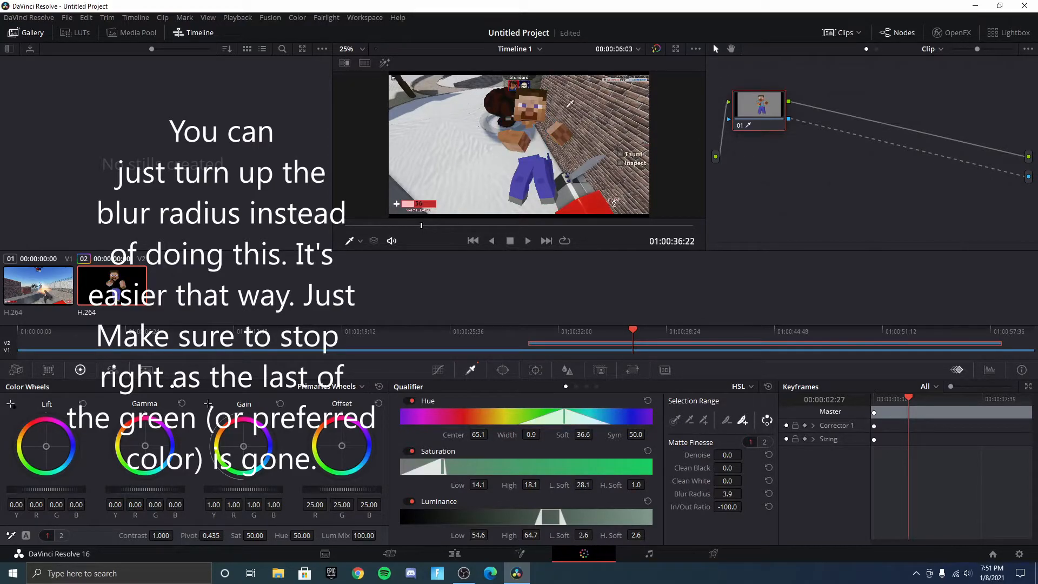
key(ctrl+z)
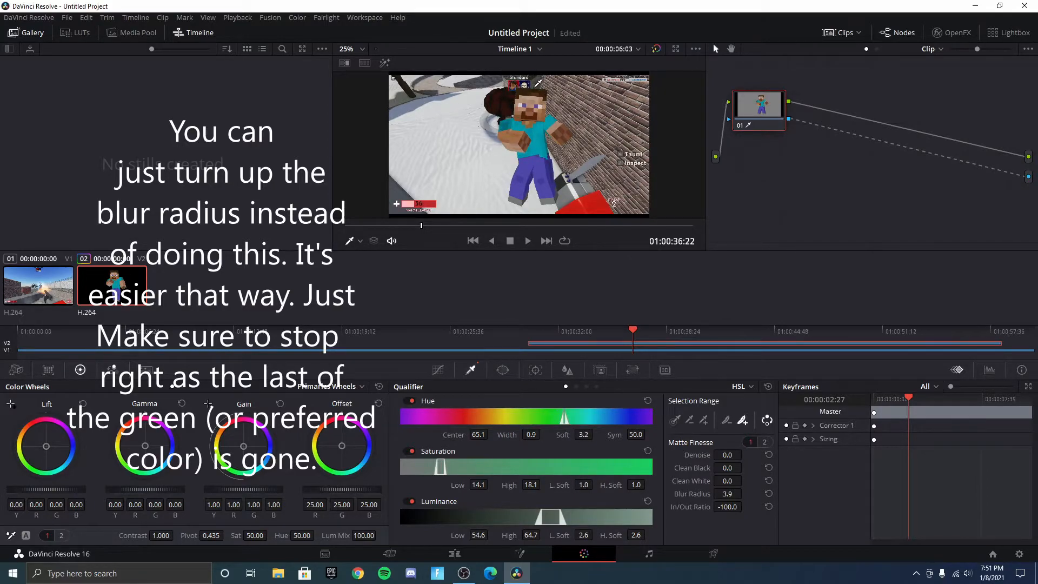
click(535, 85)
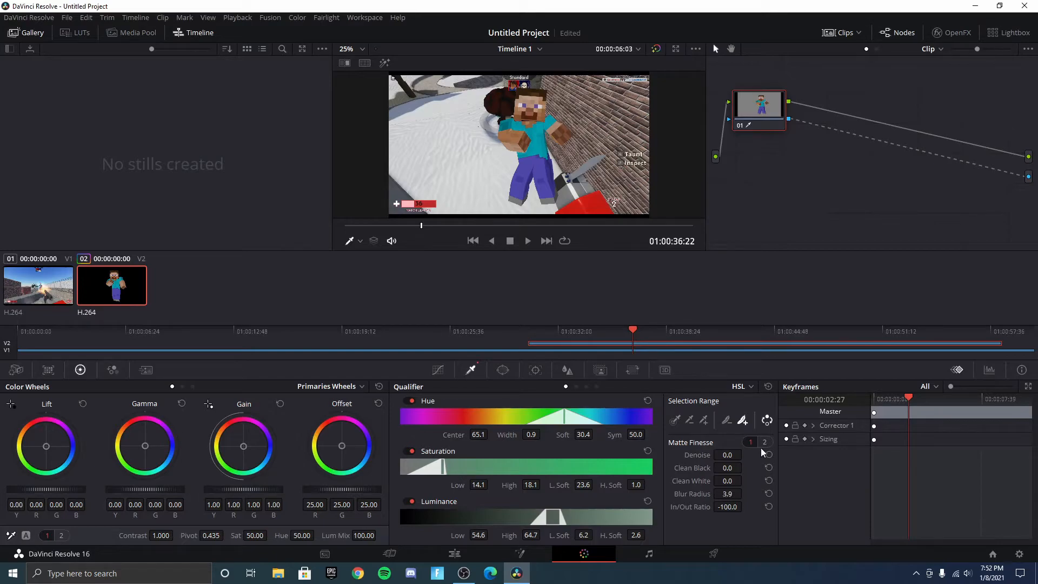
click(524, 243)
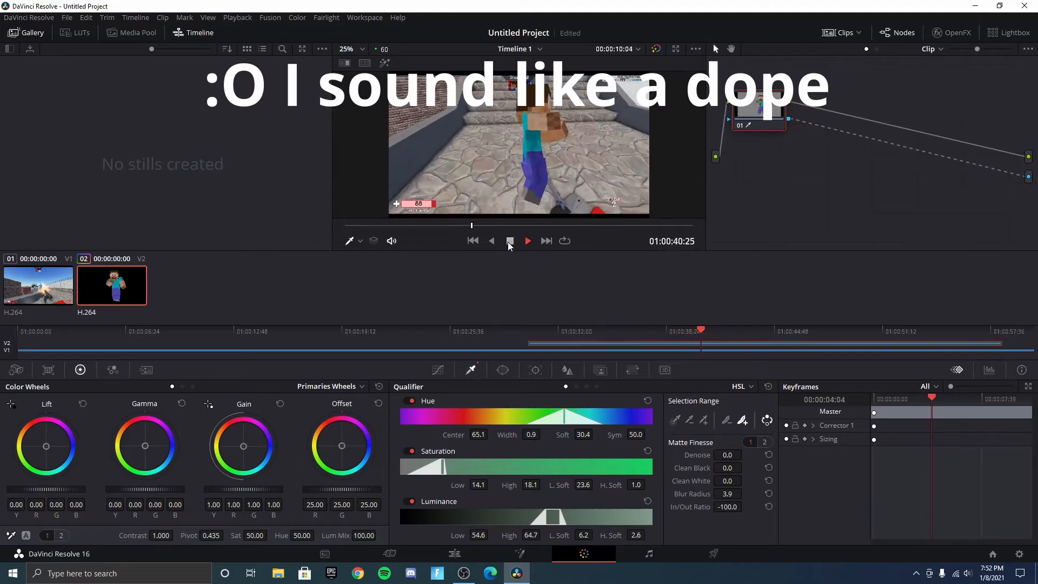
click(509, 242)
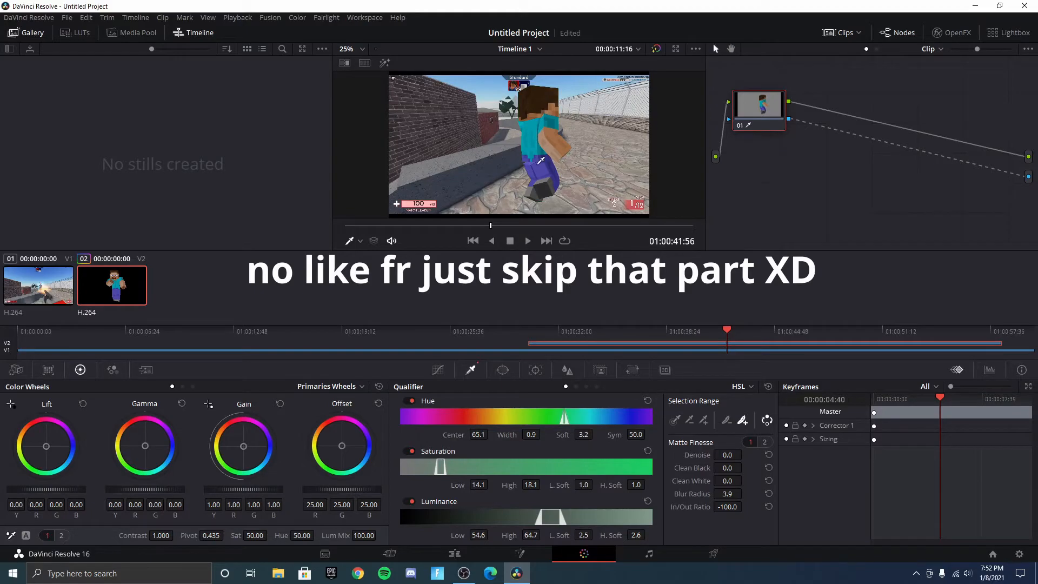
- Set the matte's Blur Radius to 7.4, playing the keyed dance clip to check its edges
click(523, 241)
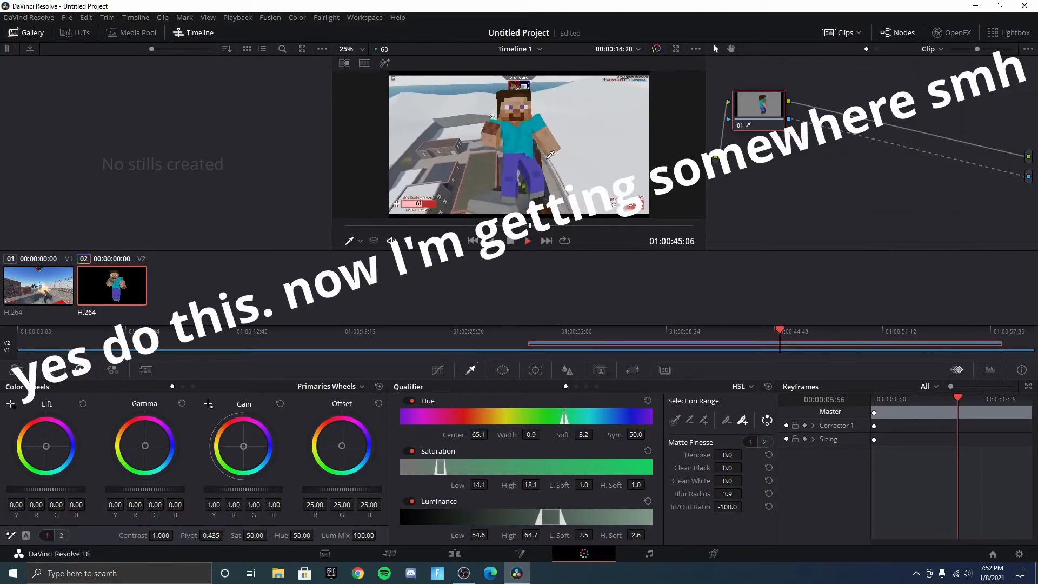
key(space)
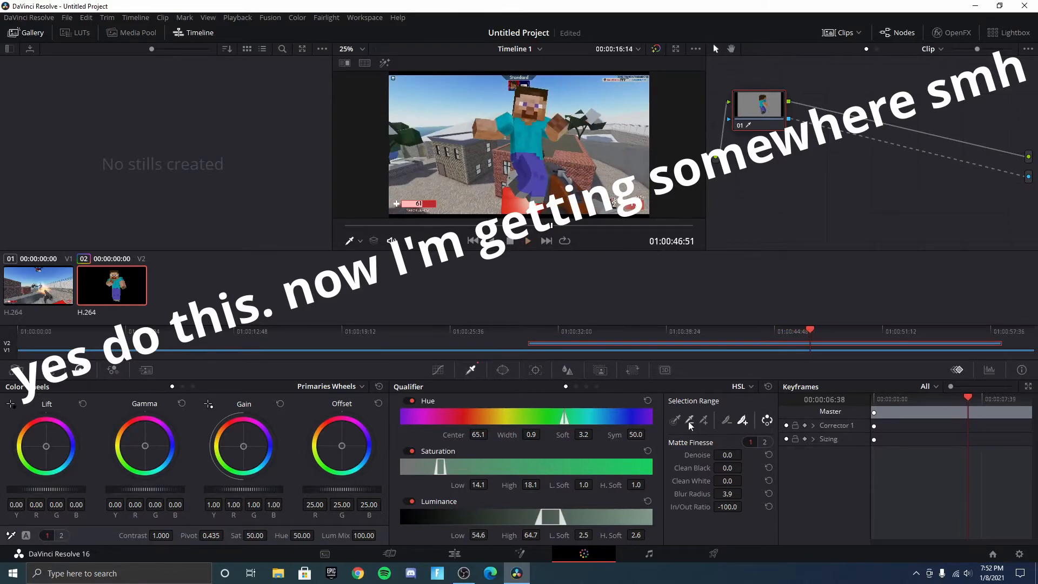
click(745, 493)
click(745, 493)
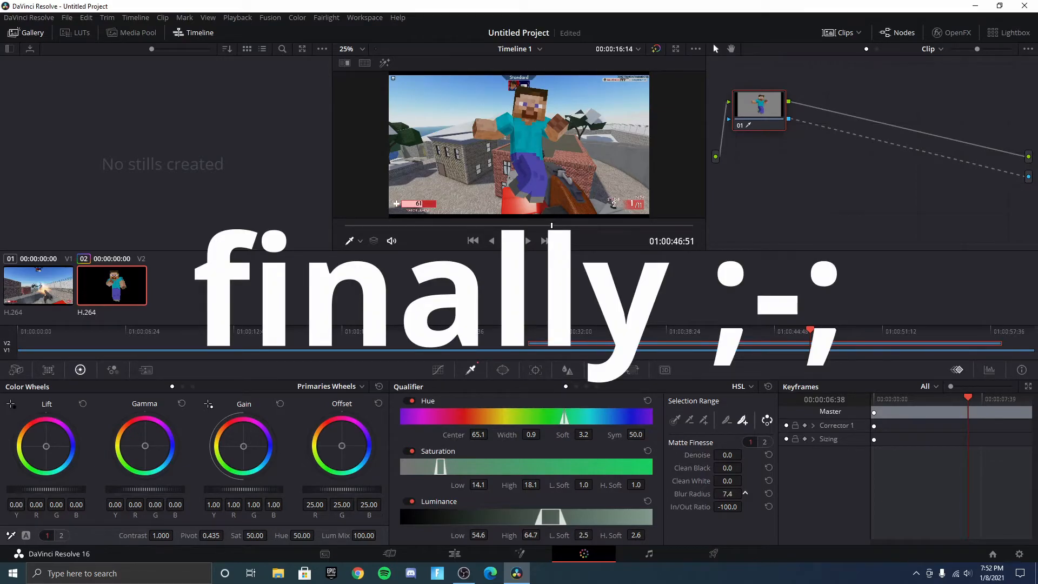
click(743, 421)
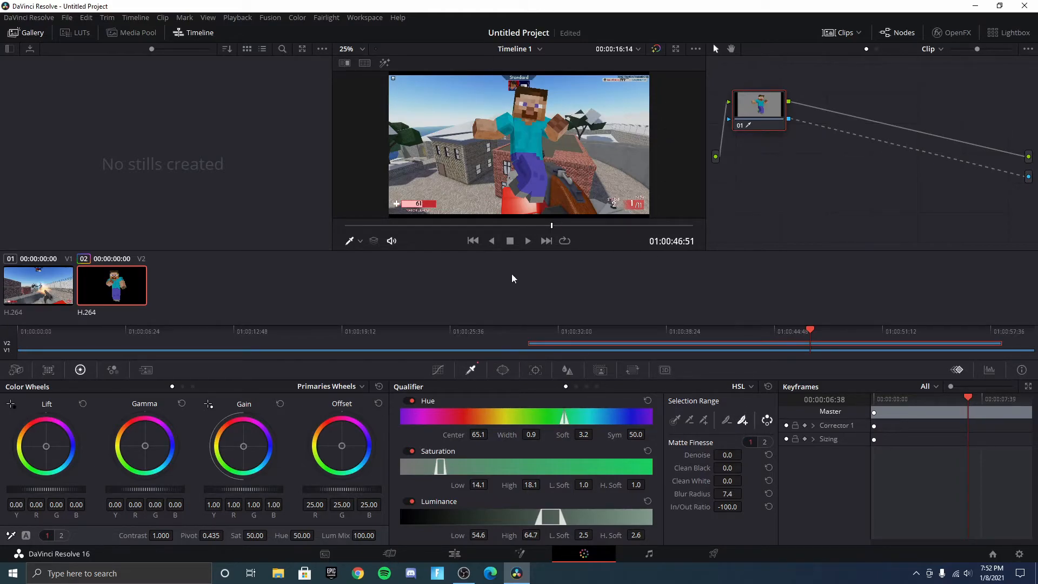
click(528, 242)
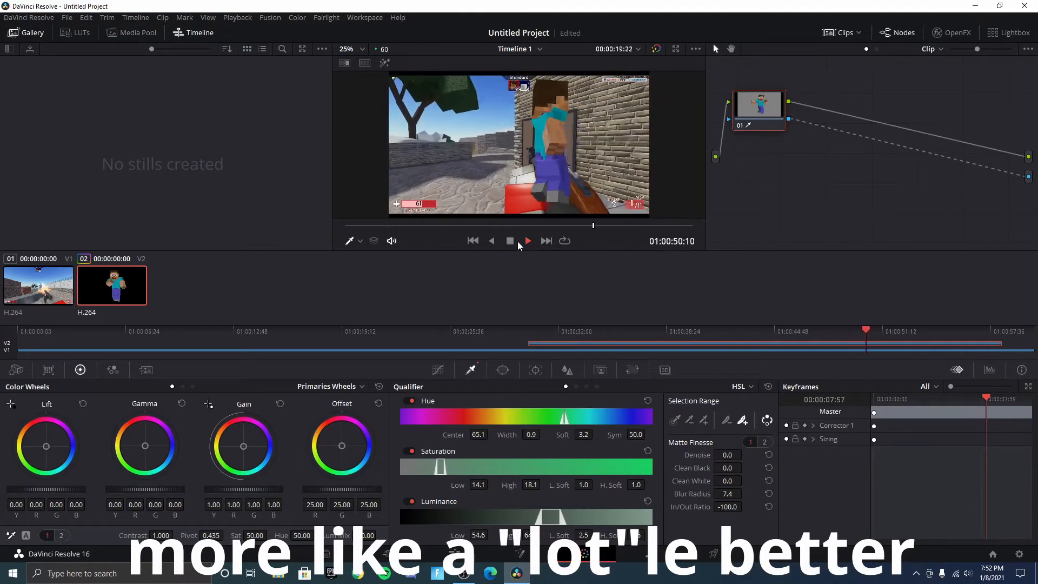
click(511, 241)
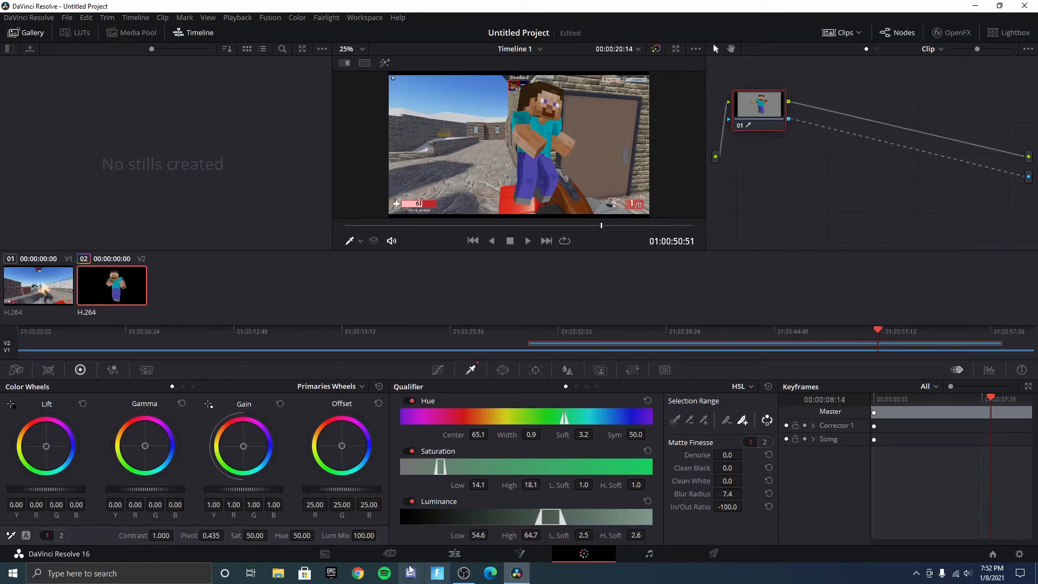
- Return to the Cut page and play the composite from near the start of the dance clip
click(390, 553)
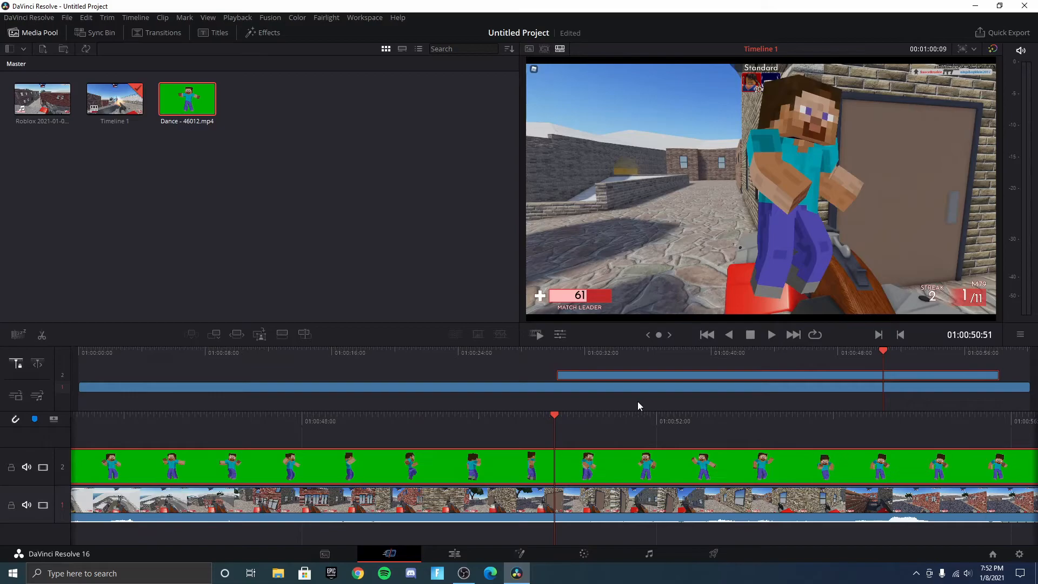
drag(609, 424, 938, 437)
scroll(618, 408, up, 10)
click(771, 334)
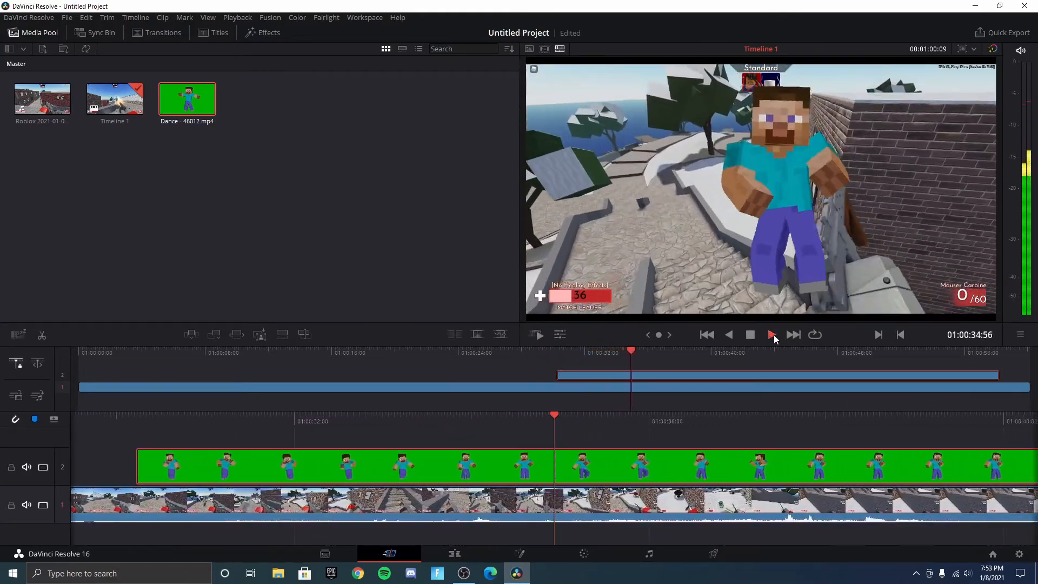
click(754, 336)
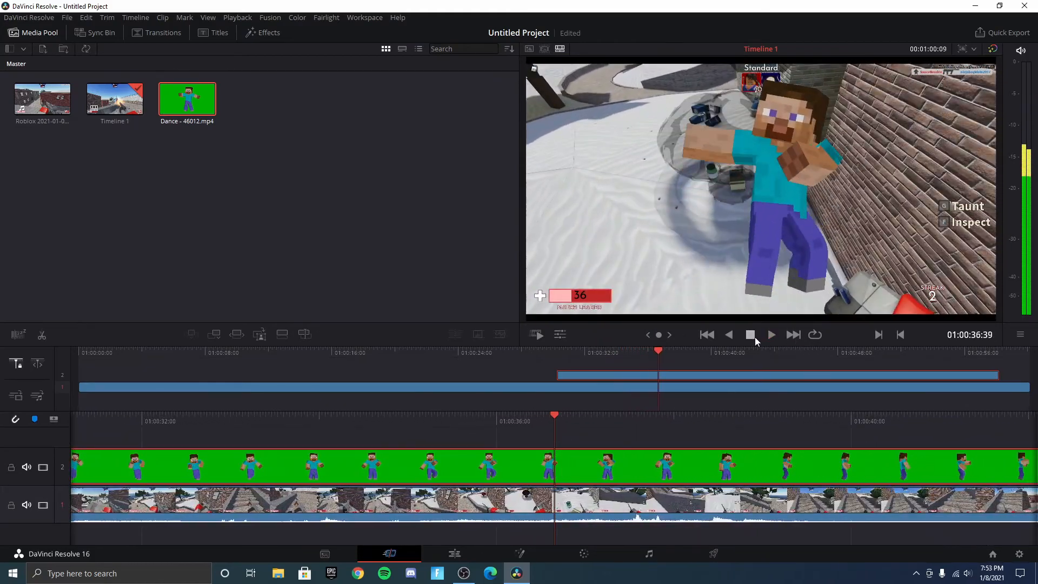